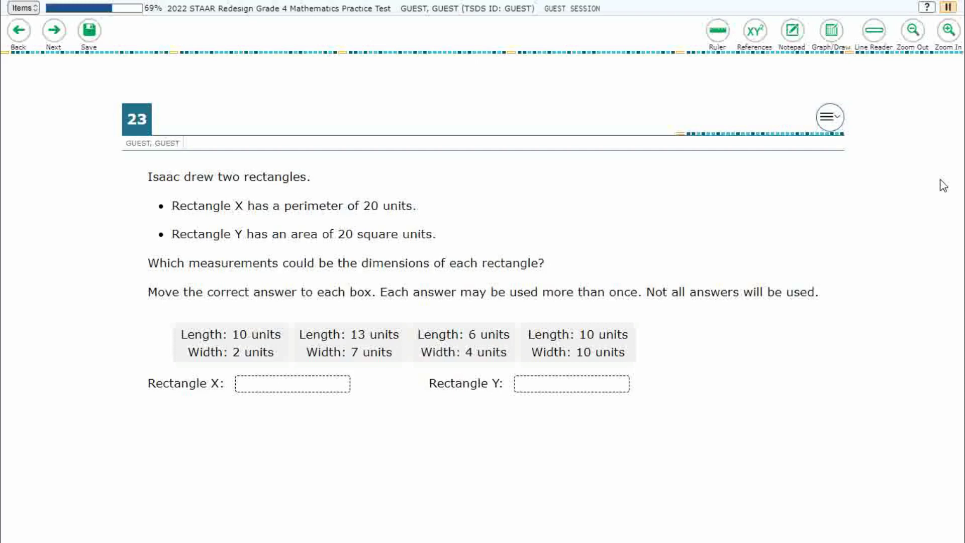
- Try placing the 10 by 2 units answer in the Rectangle X box and take it back out
{"action": "left_click_drag", "start_coordinate": [231, 343], "coordinate": [282, 383]}
{"action": "left_click_drag", "start_coordinate": [231, 344], "coordinate": [302, 397]}
{"action": "left_click_drag", "start_coordinate": [231, 343], "coordinate": [498, 392]}
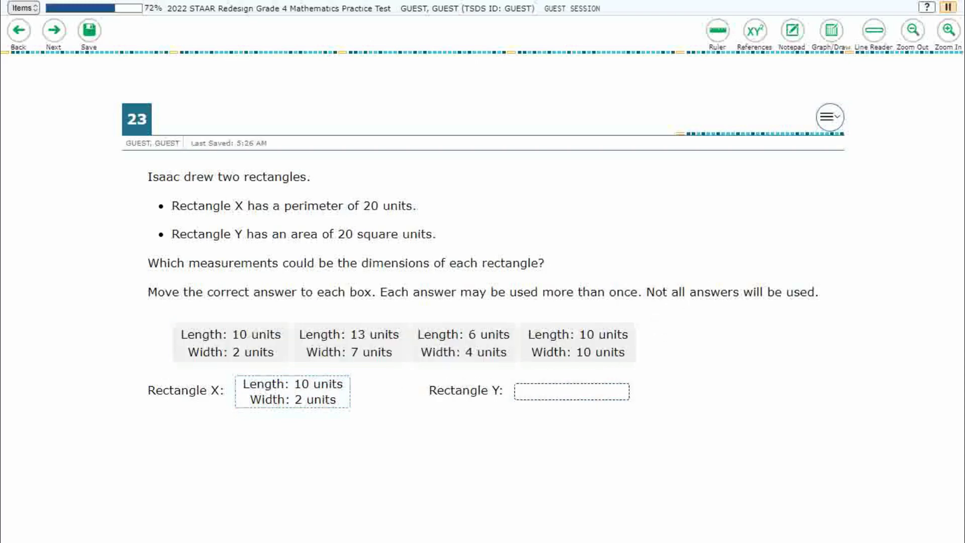
{"action": "left_click_drag", "start_coordinate": [292, 391], "coordinate": [265, 304]}
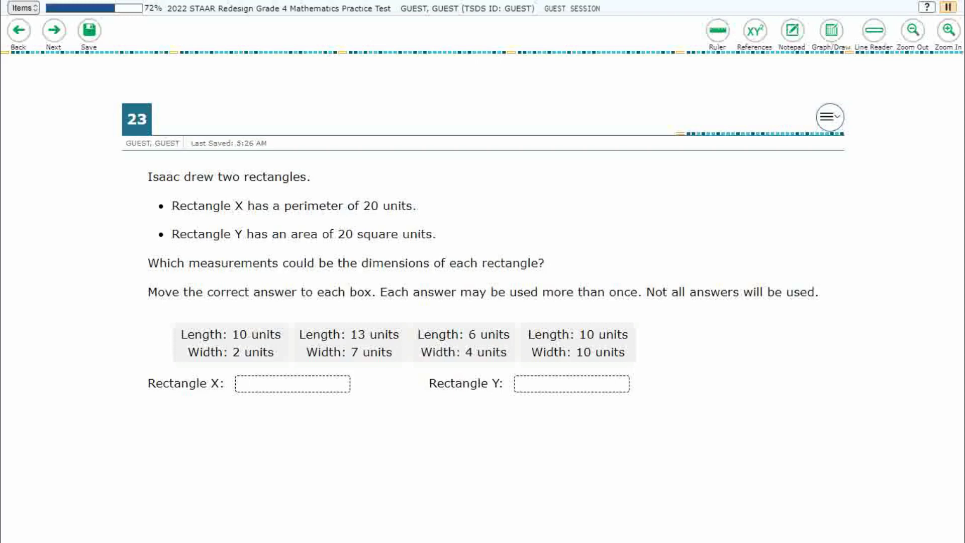
- Put the 10 by 2 units answer in Rectangle X, try advancing with Rectangle Y empty, stay on question 23, and remove the answer
{"action": "left_click_drag", "start_coordinate": [231, 344], "coordinate": [292, 392]}
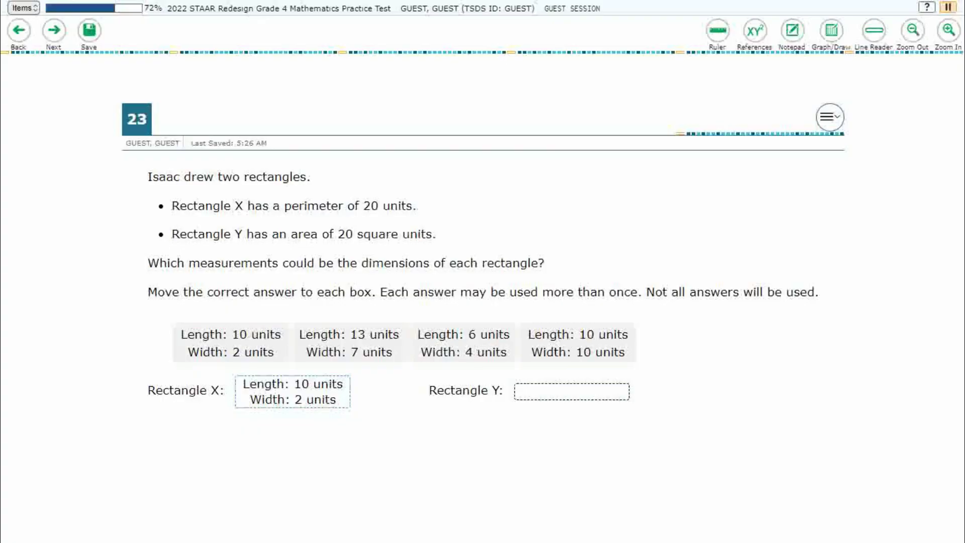
{"action": "left_click", "coordinate": [54, 30]}
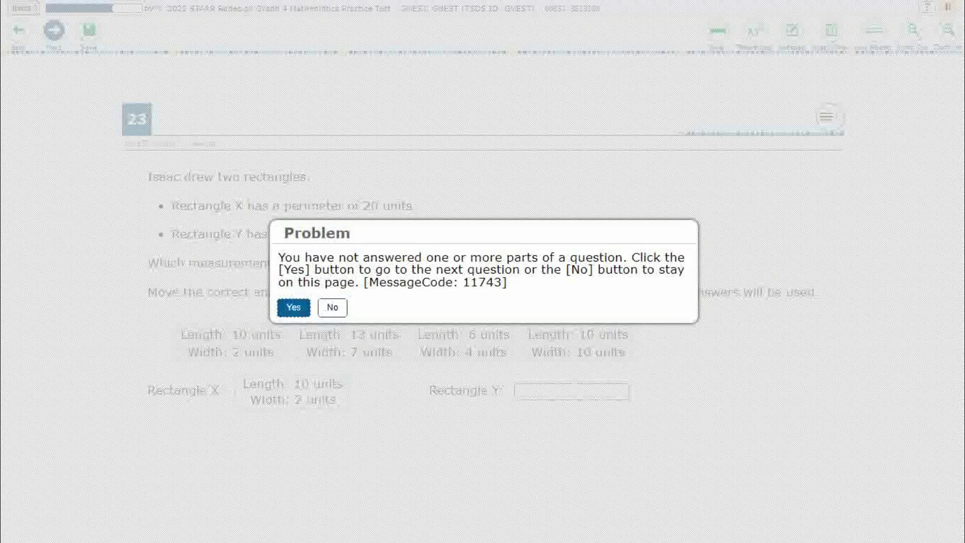
{"action": "left_click", "coordinate": [331, 307]}
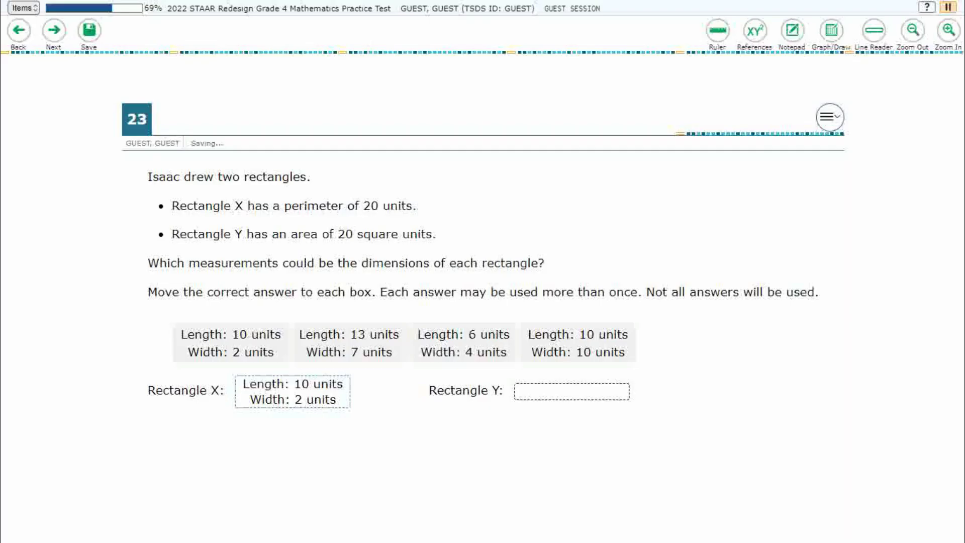
{"action": "left_click_drag", "start_coordinate": [293, 392], "coordinate": [231, 344]}
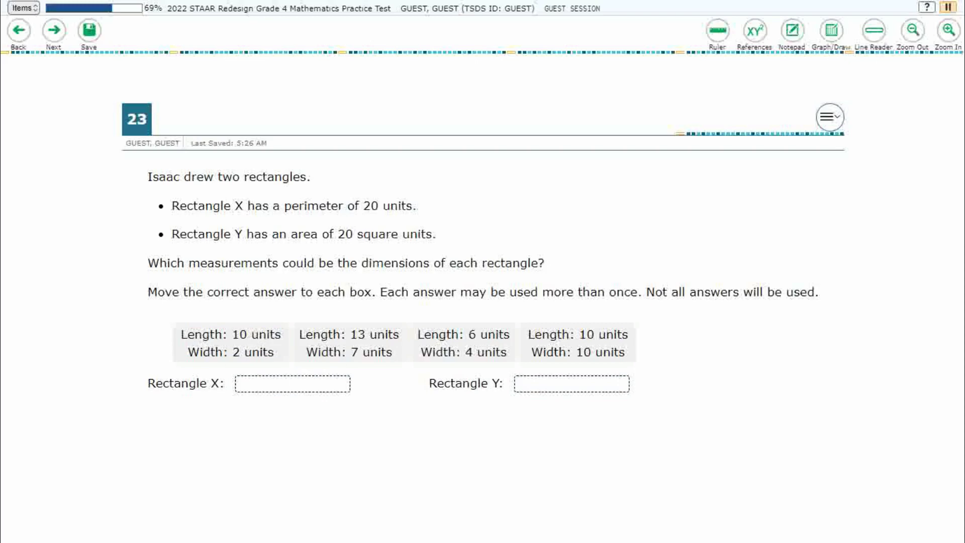
- Open the Graph Paper over question 23 at full size and raise its transparency so the question is clearly readable
{"action": "left_click", "coordinate": [831, 30]}
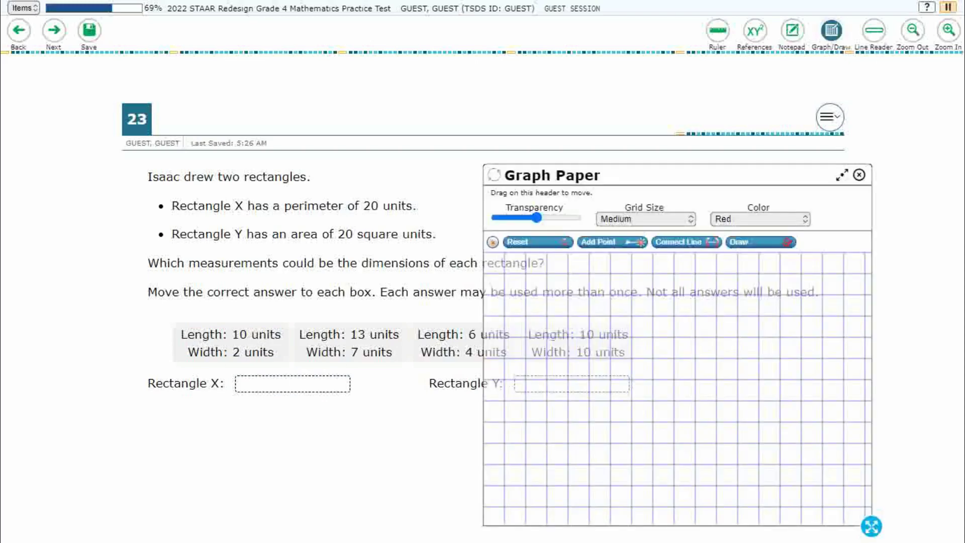
{"action": "left_click", "coordinate": [842, 175]}
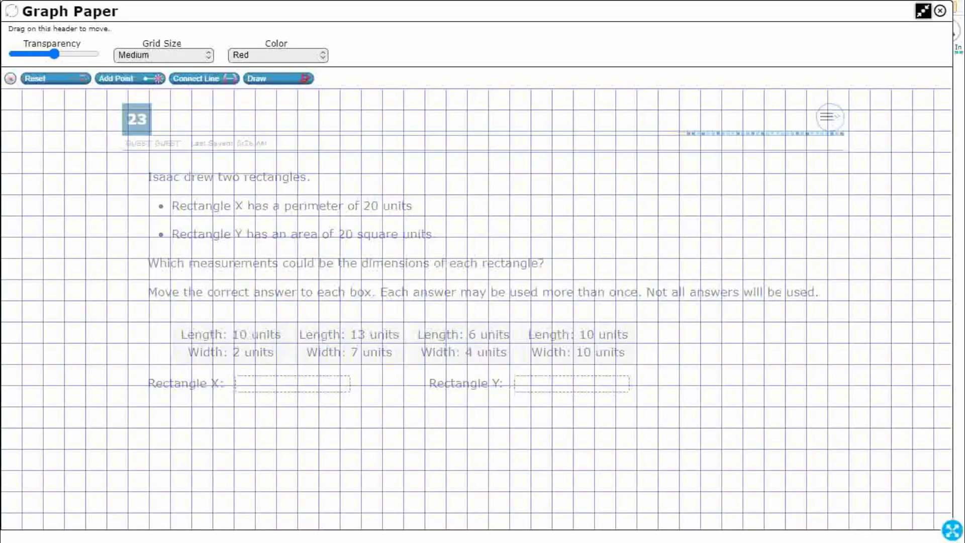
{"action": "left_click_drag", "start_coordinate": [54, 53], "coordinate": [79, 54]}
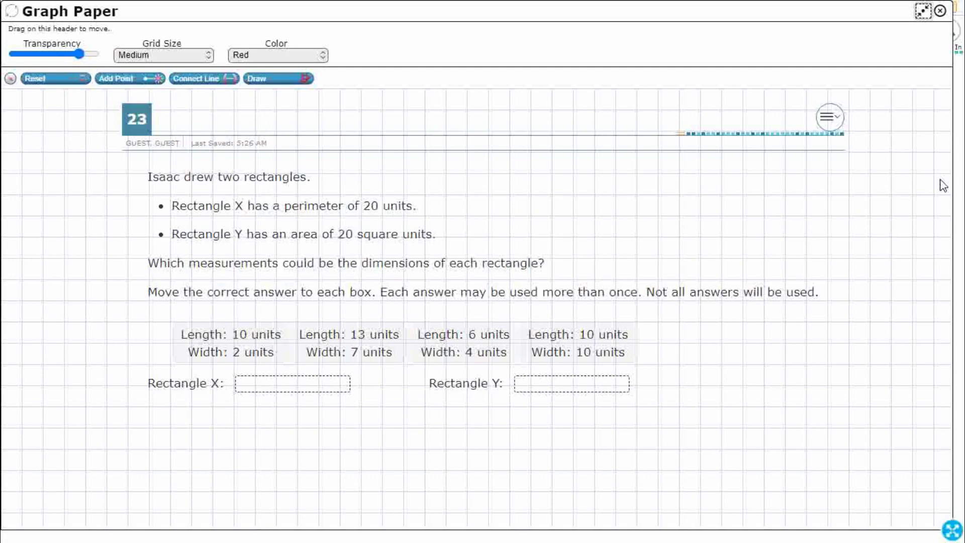
- Draw a red rectangle 2 grid squares wide and 10 squares tall with connected lines, beside the question text
{"action": "left_click", "coordinate": [211, 78]}
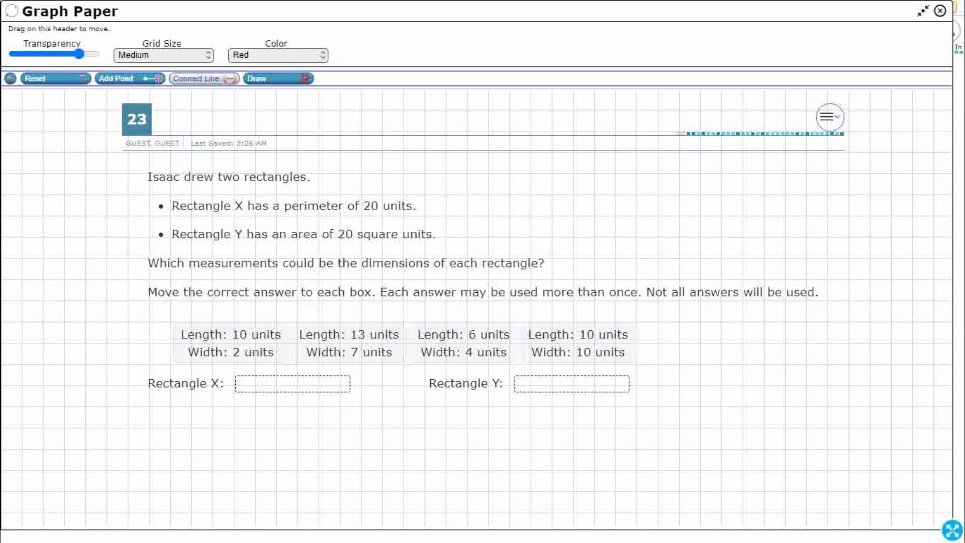
{"action": "left_click", "coordinate": [43, 173]}
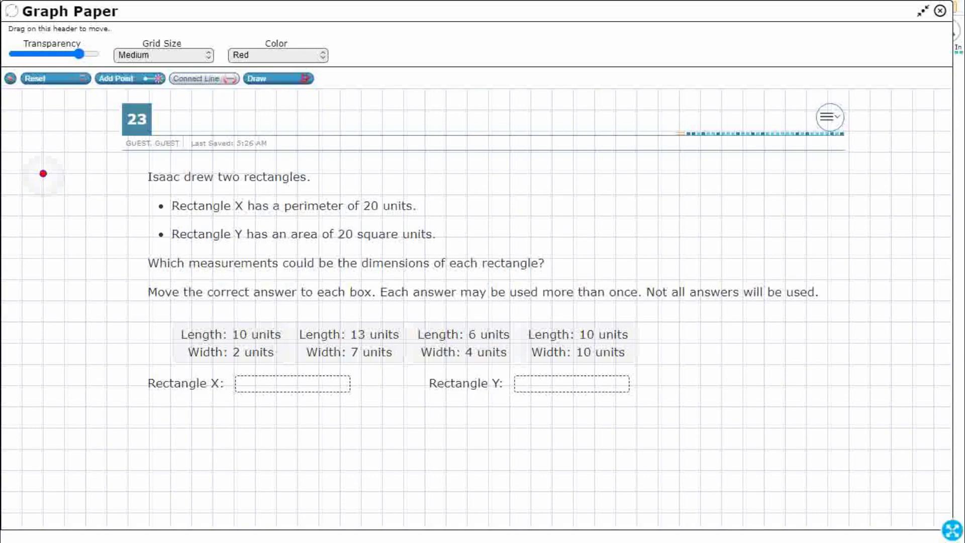
{"action": "left_click", "coordinate": [86, 173]}
{"action": "left_click_drag", "start_coordinate": [43, 174], "coordinate": [85, 173]}
- Label the red rectangle's short sides 2 and its long sides 10 in freehand
{"action": "left_click", "coordinate": [278, 79]}
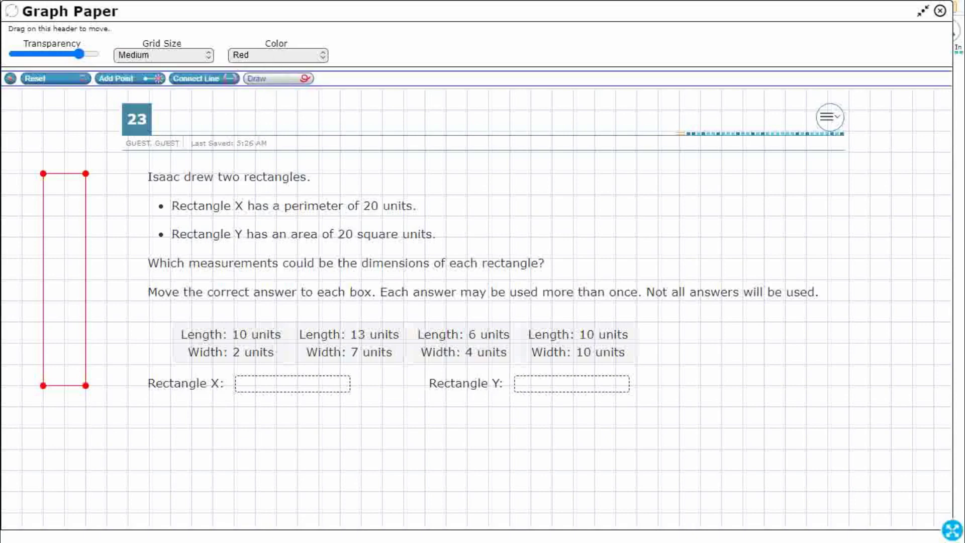
{"action": "left_click_drag", "start_coordinate": [60, 152], "coordinate": [73, 164]}
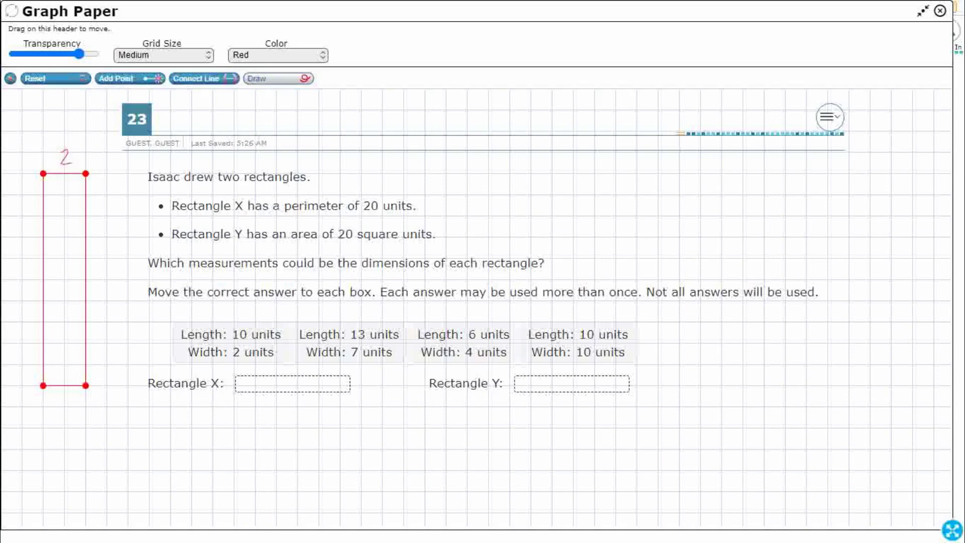
{"action": "left_click_drag", "start_coordinate": [98, 244], "coordinate": [98, 259]}
{"action": "mouse_move", "coordinate": [113, 247]}
{"action": "left_mouse_down"}
{"action": "mouse_move", "coordinate": [107, 254]}
{"action": "mouse_move", "coordinate": [114, 247]}
{"action": "left_mouse_up"}
{"action": "mouse_move", "coordinate": [54, 226]}
{"action": "left_mouse_down"}
{"action": "mouse_move", "coordinate": [55, 249]}
{"action": "mouse_move", "coordinate": [54, 234]}
{"action": "mouse_move", "coordinate": [24, 268]}
{"action": "mouse_move", "coordinate": [39, 255]}
{"action": "left_mouse_up"}
{"action": "mouse_move", "coordinate": [59, 396]}
{"action": "left_mouse_down"}
{"action": "mouse_move", "coordinate": [61, 408]}
{"action": "mouse_move", "coordinate": [74, 409]}
{"action": "left_mouse_up"}
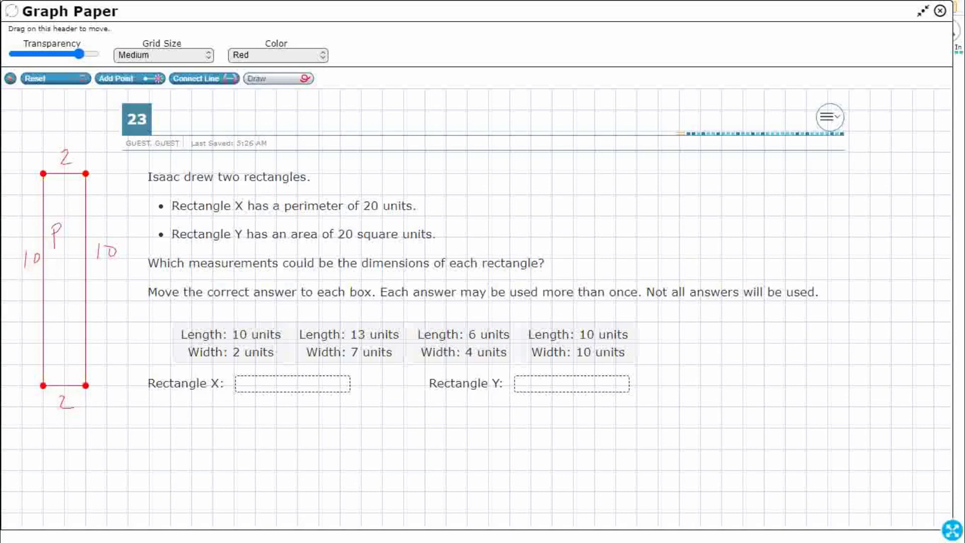
- Write P = 24 and A = 20 in the red rectangle, with arrows from the area to the Rectangle Y statement and 10 by 2 answer
{"action": "left_click_drag", "start_coordinate": [59, 235], "coordinate": [85, 237]}
{"action": "left_click_drag", "start_coordinate": [83, 228], "coordinate": [83, 245]}
{"action": "left_click_drag", "start_coordinate": [51, 297], "coordinate": [59, 297]}
{"action": "mouse_move", "coordinate": [71, 278]}
{"action": "left_mouse_down"}
{"action": "mouse_move", "coordinate": [83, 287]}
{"action": "mouse_move", "coordinate": [88, 279]}
{"action": "left_mouse_up"}
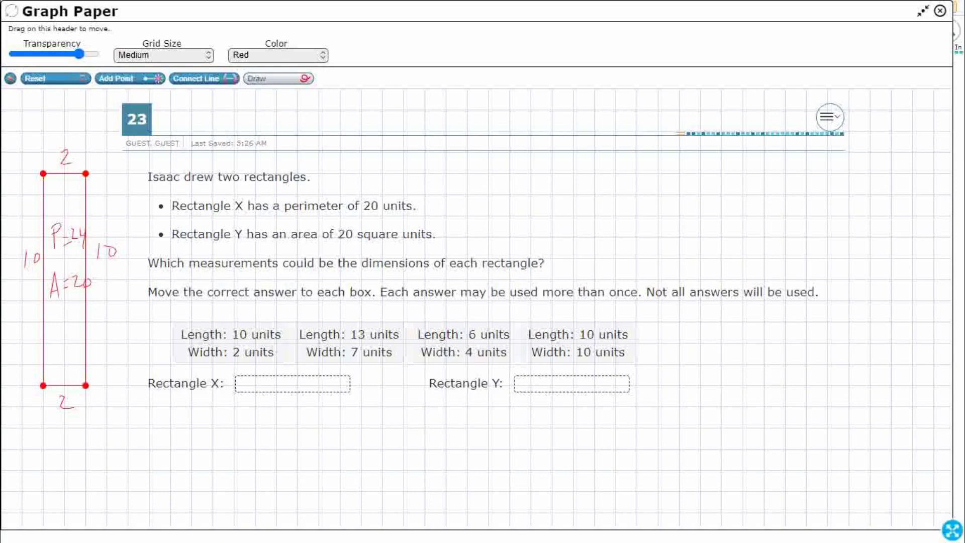
{"action": "mouse_move", "coordinate": [106, 288]}
{"action": "left_mouse_down"}
{"action": "mouse_move", "coordinate": [147, 236]}
{"action": "mouse_move", "coordinate": [153, 245]}
{"action": "left_mouse_up"}
{"action": "mouse_move", "coordinate": [109, 296]}
{"action": "left_mouse_down"}
{"action": "mouse_move", "coordinate": [171, 346]}
{"action": "mouse_move", "coordinate": [168, 354]}
{"action": "left_mouse_up"}
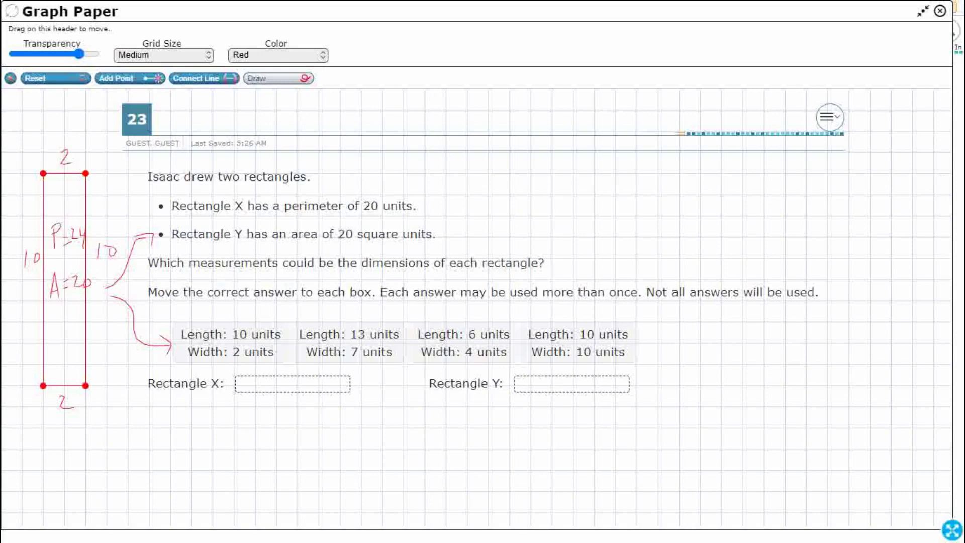
- Draw a blue rectangle 7 grid squares wide and 13 squares tall with connected lines
{"action": "left_click", "coordinate": [278, 55]}
{"action": "left_click", "coordinate": [251, 91]}
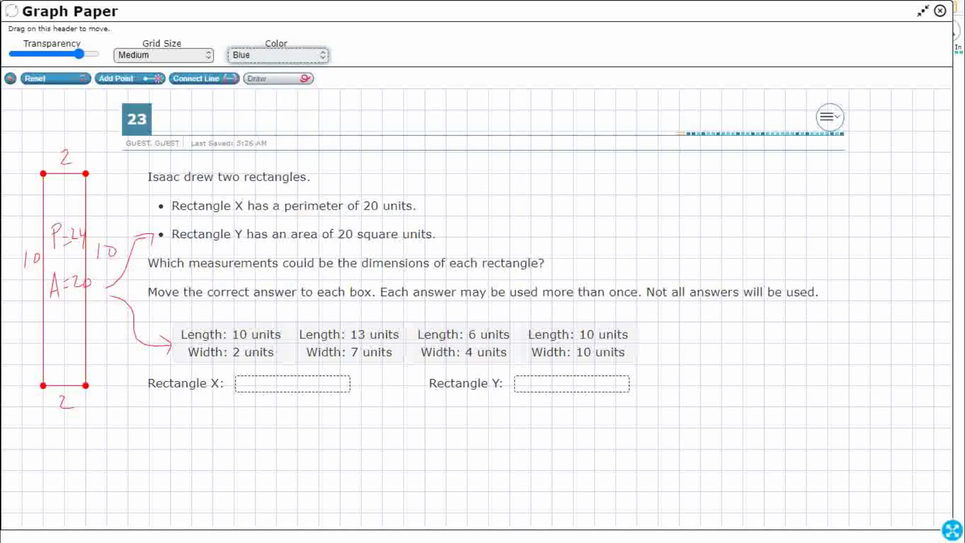
{"action": "left_click", "coordinate": [203, 78]}
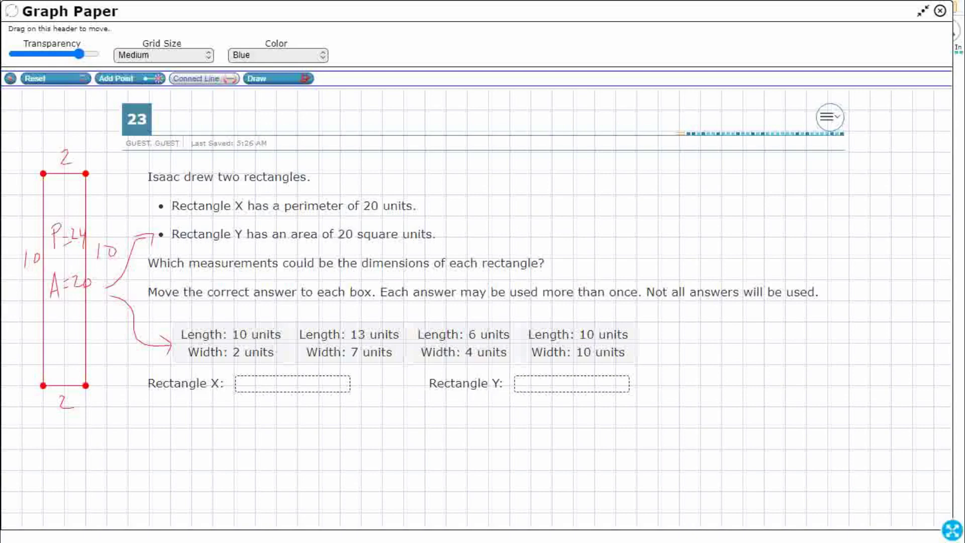
{"action": "left_click_drag", "start_coordinate": [552, 109], "coordinate": [701, 385]}
{"action": "left_click_drag", "start_coordinate": [700, 385], "coordinate": [701, 110]}
{"action": "left_click_drag", "start_coordinate": [552, 110], "coordinate": [701, 109]}
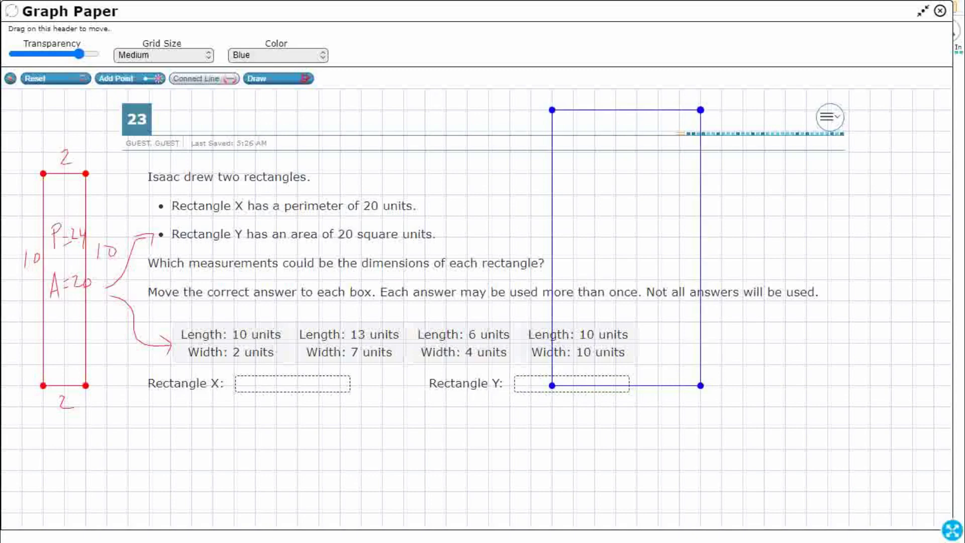
- Label the blue rectangle's long sides 13 and its short sides 7 in freehand
{"action": "left_click", "coordinate": [278, 79]}
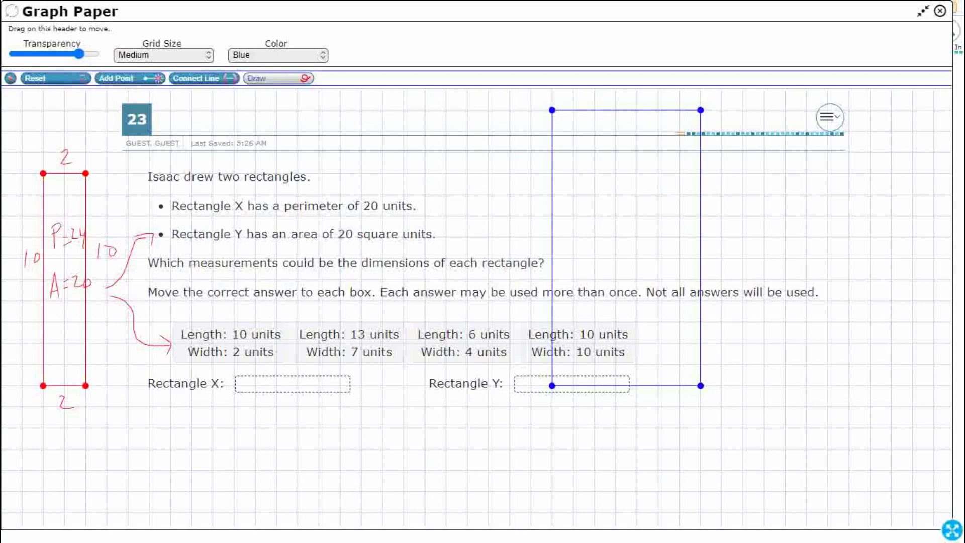
{"action": "left_click_drag", "start_coordinate": [521, 210], "coordinate": [522, 224]}
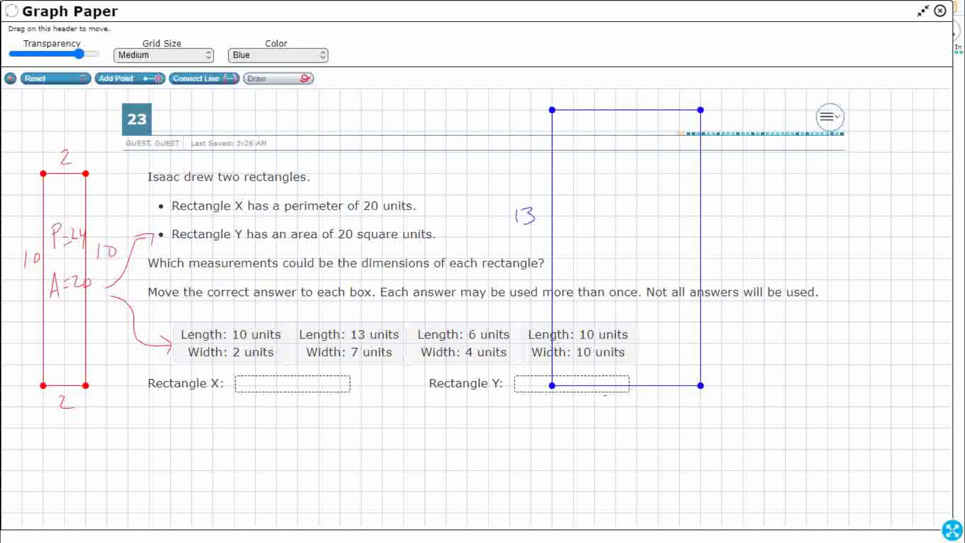
{"action": "left_click_drag", "start_coordinate": [606, 395], "coordinate": [614, 411]}
{"action": "left_click_drag", "start_coordinate": [707, 210], "coordinate": [708, 224]}
{"action": "left_click_drag", "start_coordinate": [718, 210], "coordinate": [717, 224]}
{"action": "left_click_drag", "start_coordinate": [621, 90], "coordinate": [624, 100]}
- Write the perimeter P = 40 inside the blue rectangle
{"action": "mouse_move", "coordinate": [581, 181]}
{"action": "left_mouse_down"}
{"action": "mouse_move", "coordinate": [584, 204]}
{"action": "mouse_move", "coordinate": [583, 187]}
{"action": "left_mouse_up"}
{"action": "left_click_drag", "start_coordinate": [609, 188], "coordinate": [615, 187]}
{"action": "left_click_drag", "start_coordinate": [602, 195], "coordinate": [635, 186]}
{"action": "left_click_drag", "start_coordinate": [633, 176], "coordinate": [632, 197]}
{"action": "mouse_move", "coordinate": [643, 183]}
{"action": "left_mouse_down"}
{"action": "mouse_move", "coordinate": [640, 195]}
{"action": "mouse_move", "coordinate": [643, 182]}
{"action": "left_mouse_up"}
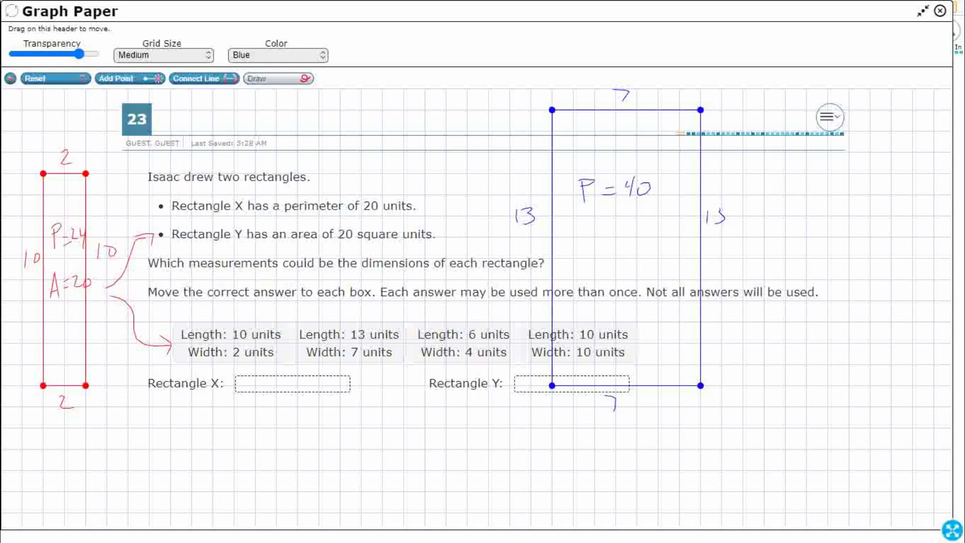
- Write A inside the blue rectangle and work out 13 × 7 = 91 in column form above the question text
{"action": "left_click_drag", "start_coordinate": [576, 244], "coordinate": [593, 245]}
{"action": "mouse_move", "coordinate": [426, 160]}
{"action": "left_mouse_down"}
{"action": "mouse_move", "coordinate": [428, 174]}
{"action": "mouse_move", "coordinate": [435, 172]}
{"action": "left_mouse_up"}
{"action": "left_click_drag", "start_coordinate": [420, 181], "coordinate": [422, 192]}
{"action": "left_click_drag", "start_coordinate": [432, 181], "coordinate": [435, 193]}
{"action": "mouse_move", "coordinate": [423, 197]}
{"action": "left_mouse_down"}
{"action": "mouse_move", "coordinate": [448, 194]}
{"action": "mouse_move", "coordinate": [447, 215]}
{"action": "left_mouse_up"}
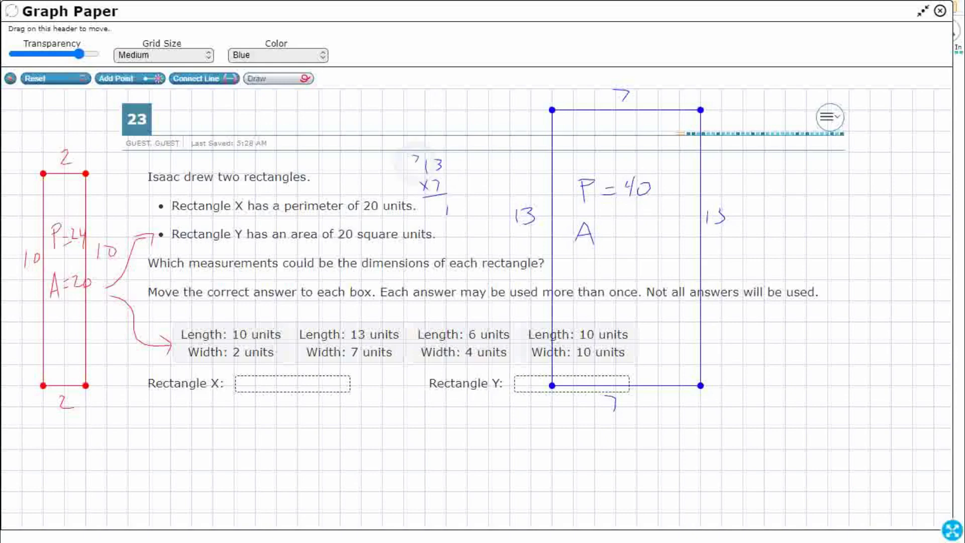
{"action": "left_click_drag", "start_coordinate": [413, 156], "coordinate": [423, 162]}
{"action": "left_click_drag", "start_coordinate": [435, 207], "coordinate": [431, 219]}
- Complete the blue rectangle's area as A = 91 and cross out the 13 by 7 units answer
{"action": "left_click_drag", "start_coordinate": [602, 227], "coordinate": [615, 226]}
{"action": "left_click_drag", "start_coordinate": [601, 233], "coordinate": [637, 241]}
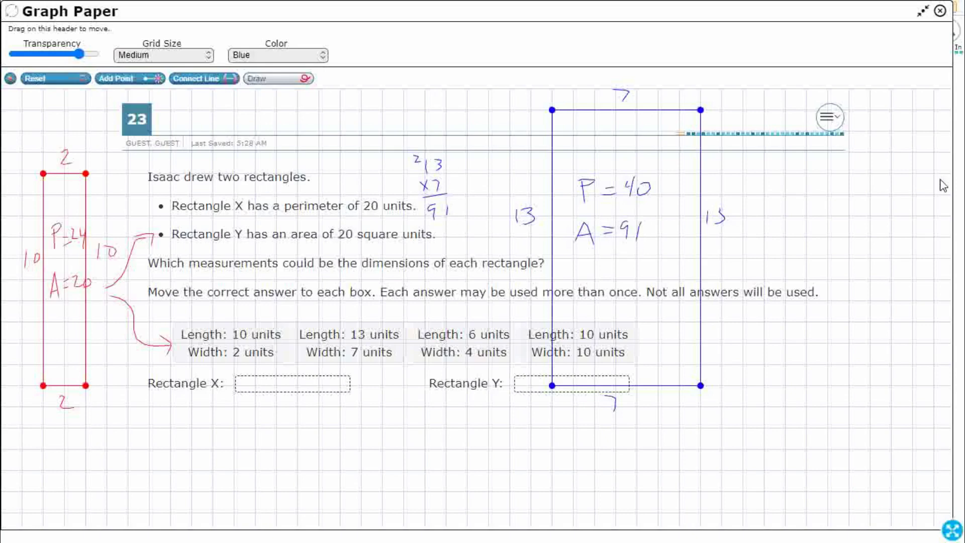
{"action": "left_click_drag", "start_coordinate": [323, 322], "coordinate": [362, 367]}
{"action": "left_click_drag", "start_coordinate": [365, 322], "coordinate": [324, 366]}
- Draw a green rectangle 4 grid squares wide and 6 squares tall with connected lines over the question text
{"action": "left_click", "coordinate": [278, 55]}
{"action": "left_click", "coordinate": [251, 112]}
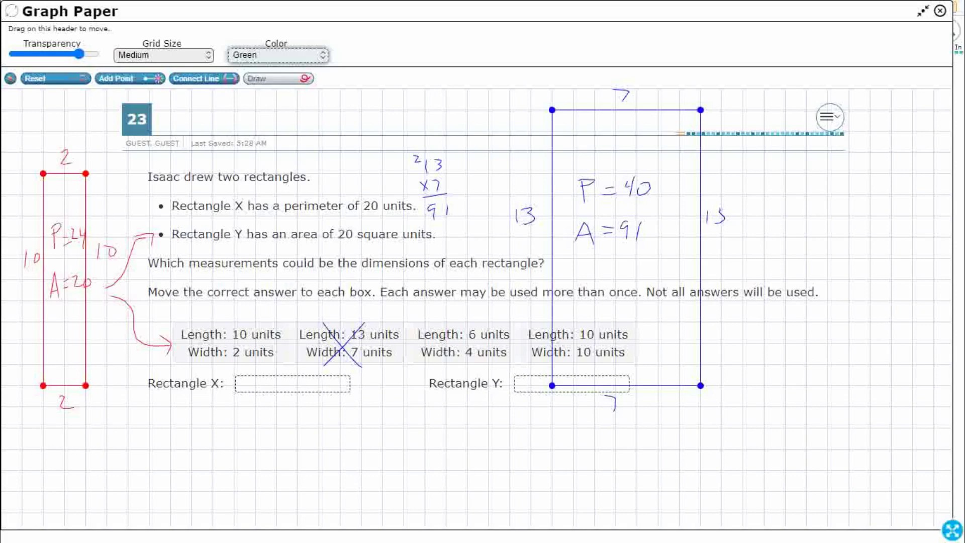
{"action": "left_click_drag", "start_coordinate": [212, 150], "coordinate": [209, 183]}
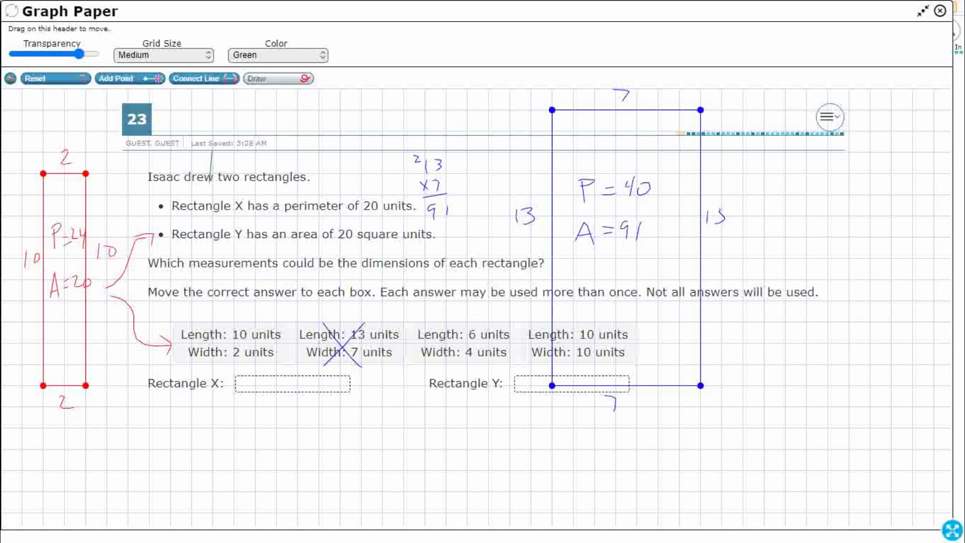
{"action": "left_click", "coordinate": [205, 79]}
{"action": "mouse_move", "coordinate": [233, 152]}
{"action": "left_mouse_down"}
{"action": "mouse_move", "coordinate": [234, 280]}
{"action": "mouse_move", "coordinate": [318, 280]}
{"action": "mouse_move", "coordinate": [318, 152]}
{"action": "mouse_move", "coordinate": [233, 151]}
{"action": "left_mouse_up"}
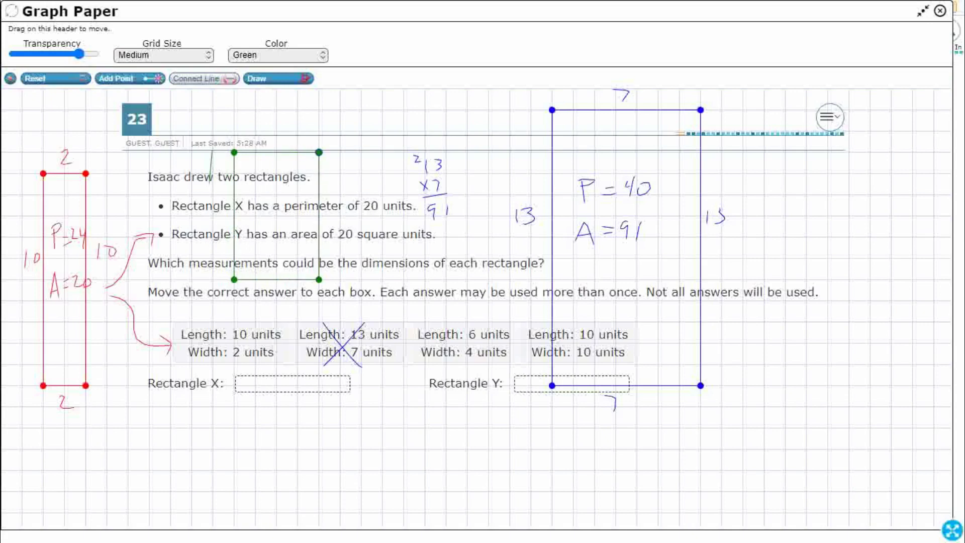
- Label the small green rectangle's long sides 6 and its short sides 4 in freehand
{"action": "left_click", "coordinate": [278, 79]}
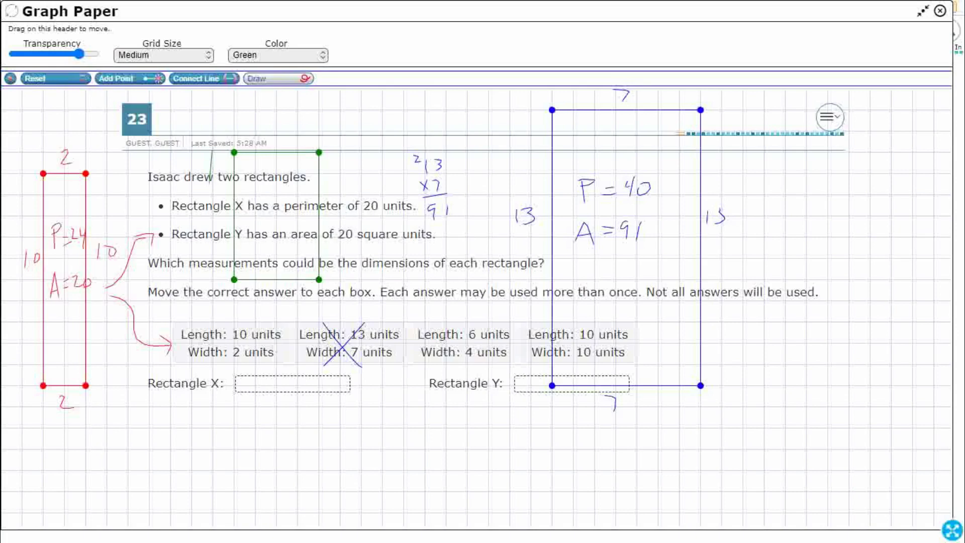
{"action": "left_click_drag", "start_coordinate": [210, 185], "coordinate": [216, 213]}
{"action": "left_click_drag", "start_coordinate": [336, 181], "coordinate": [350, 202]}
{"action": "left_click_drag", "start_coordinate": [290, 132], "coordinate": [287, 150]}
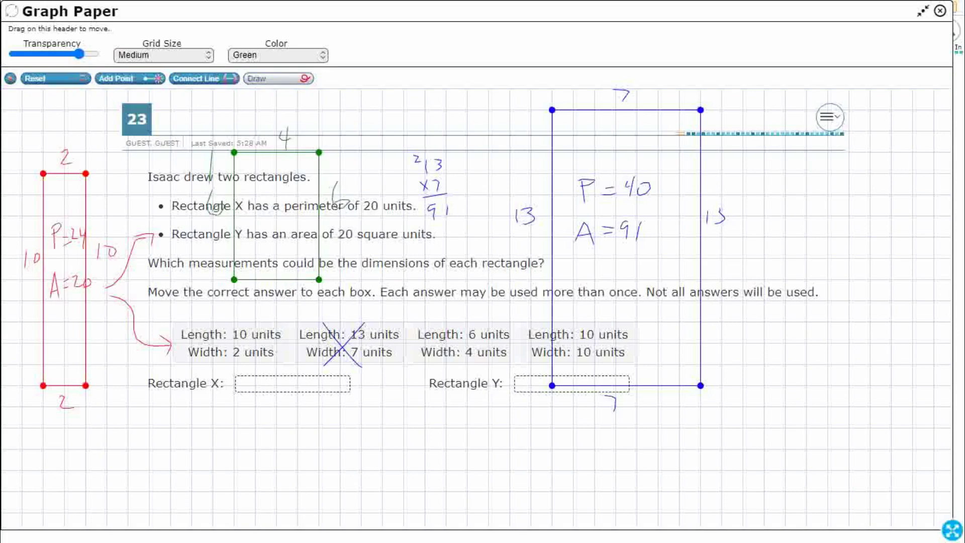
{"action": "left_click_drag", "start_coordinate": [275, 287], "coordinate": [276, 308]}
- Write P = 20 inside the small green rectangle and underline 20 in the Rectangle X perimeter statement
{"action": "mouse_move", "coordinate": [258, 182]}
{"action": "left_mouse_down"}
{"action": "mouse_move", "coordinate": [258, 202]}
{"action": "mouse_move", "coordinate": [262, 192]}
{"action": "left_mouse_up"}
{"action": "left_click_drag", "start_coordinate": [270, 185], "coordinate": [278, 184]}
{"action": "left_click_drag", "start_coordinate": [269, 188], "coordinate": [294, 194]}
{"action": "left_click_drag", "start_coordinate": [293, 186], "coordinate": [301, 186]}
{"action": "left_click_drag", "start_coordinate": [362, 215], "coordinate": [382, 213]}
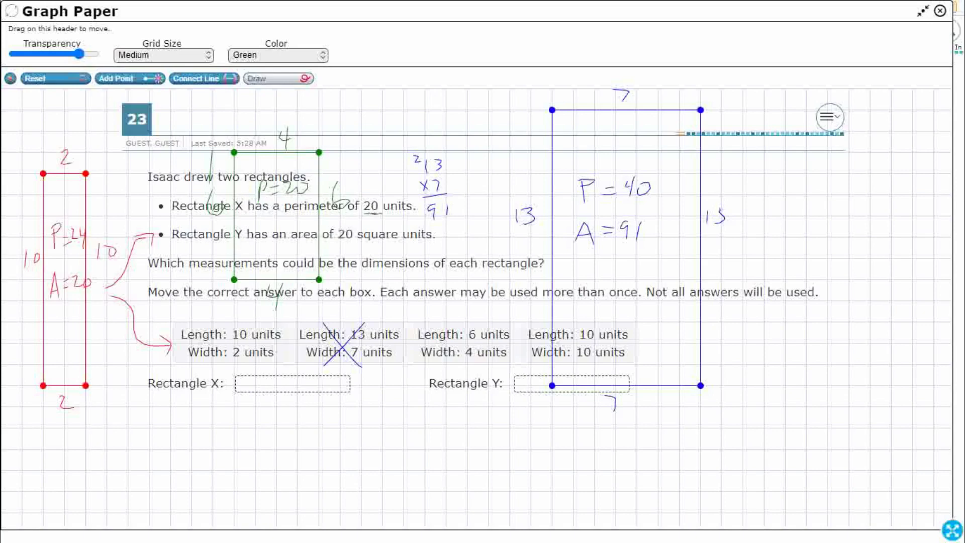
- Write A = 24 in the small green rectangle, then circle the 6 by 4 units answer with an arrow to the perimeter statement
{"action": "mouse_move", "coordinate": [258, 251]}
{"action": "left_mouse_down"}
{"action": "mouse_move", "coordinate": [272, 252]}
{"action": "mouse_move", "coordinate": [269, 242]}
{"action": "left_mouse_up"}
{"action": "left_click_drag", "start_coordinate": [280, 236], "coordinate": [294, 243]}
{"action": "left_click_drag", "start_coordinate": [287, 228], "coordinate": [311, 245]}
{"action": "mouse_move", "coordinate": [460, 326]}
{"action": "left_mouse_down"}
{"action": "mouse_move", "coordinate": [443, 318]}
{"action": "mouse_move", "coordinate": [488, 364]}
{"action": "mouse_move", "coordinate": [452, 315]}
{"action": "mouse_move", "coordinate": [412, 222]}
{"action": "mouse_move", "coordinate": [394, 206]}
{"action": "mouse_move", "coordinate": [394, 215]}
{"action": "left_mouse_up"}
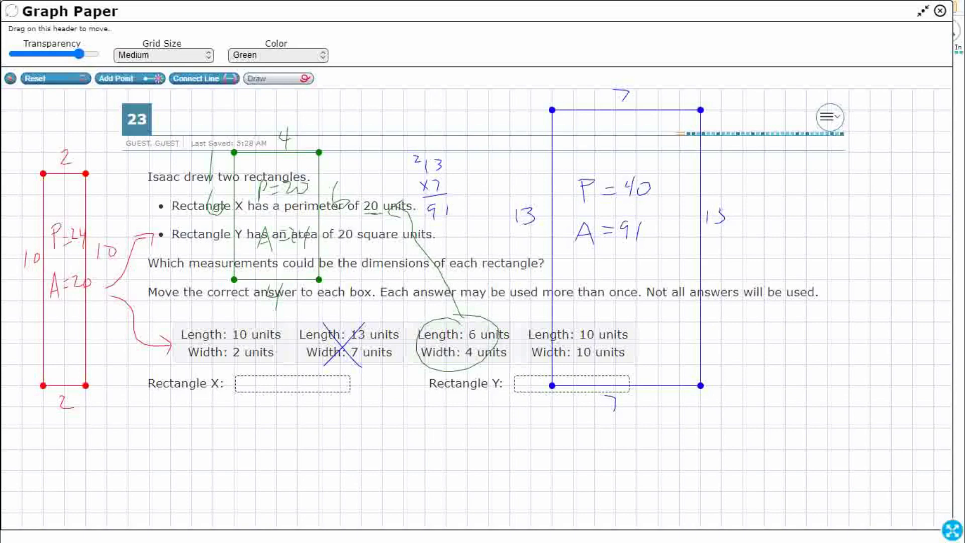
- Draw another green rectangle 9 grid squares wide and 10 squares tall with connected lines, to represent the 10 by 10 units answer
{"action": "left_click", "coordinate": [278, 55]}
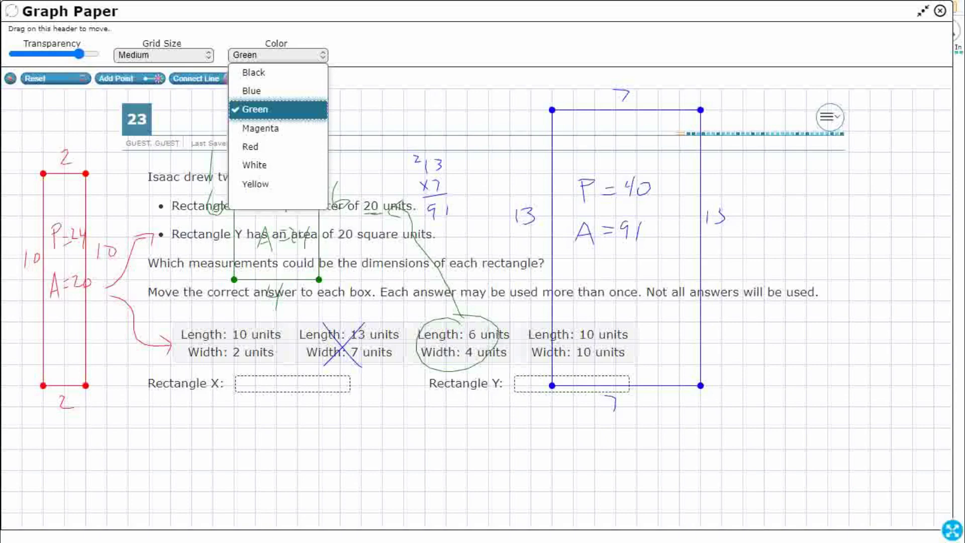
{"action": "left_click", "coordinate": [278, 109]}
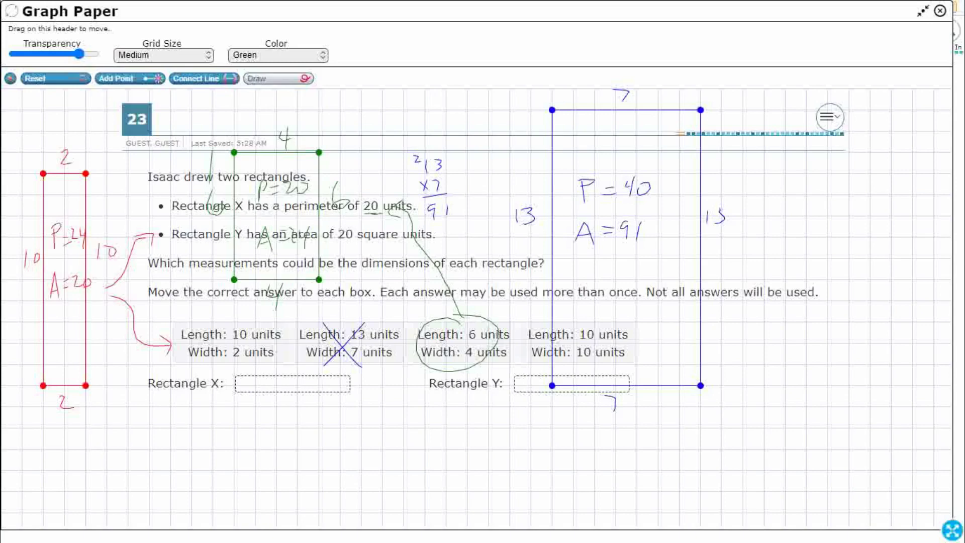
{"action": "left_click", "coordinate": [203, 79]}
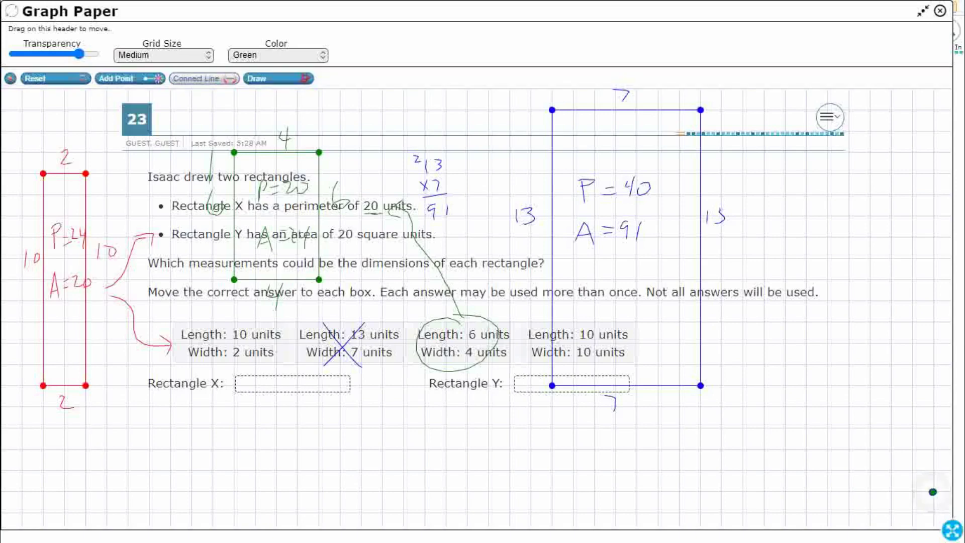
{"action": "mouse_move", "coordinate": [933, 491]}
{"action": "left_mouse_down"}
{"action": "mouse_move", "coordinate": [743, 491]}
{"action": "mouse_move", "coordinate": [743, 280]}
{"action": "mouse_move", "coordinate": [934, 280]}
{"action": "mouse_move", "coordinate": [934, 492]}
{"action": "left_mouse_up"}
{"action": "left_click_drag", "start_coordinate": [743, 280], "coordinate": [764, 279]}
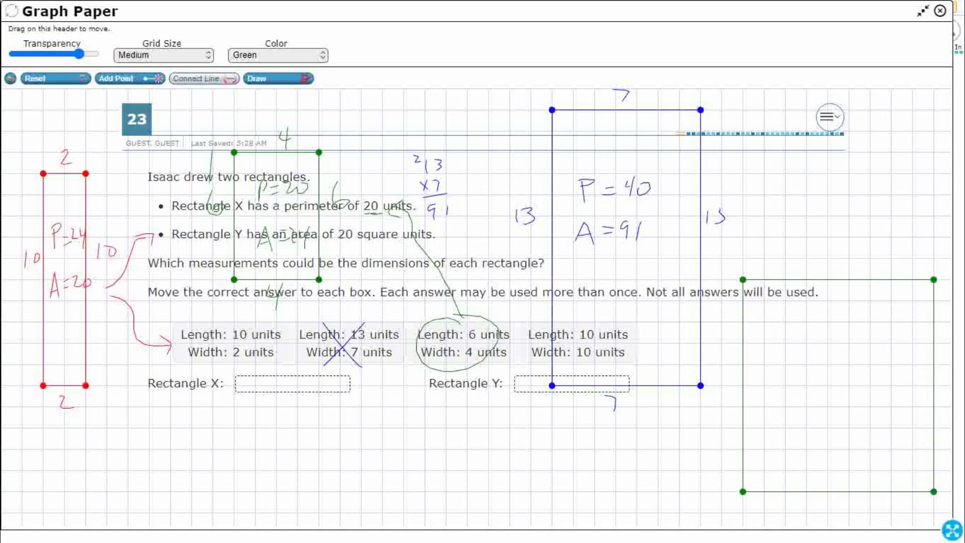
- Label two adjacent sides of the large green rectangle 10 in freehand
{"action": "left_click", "coordinate": [278, 78]}
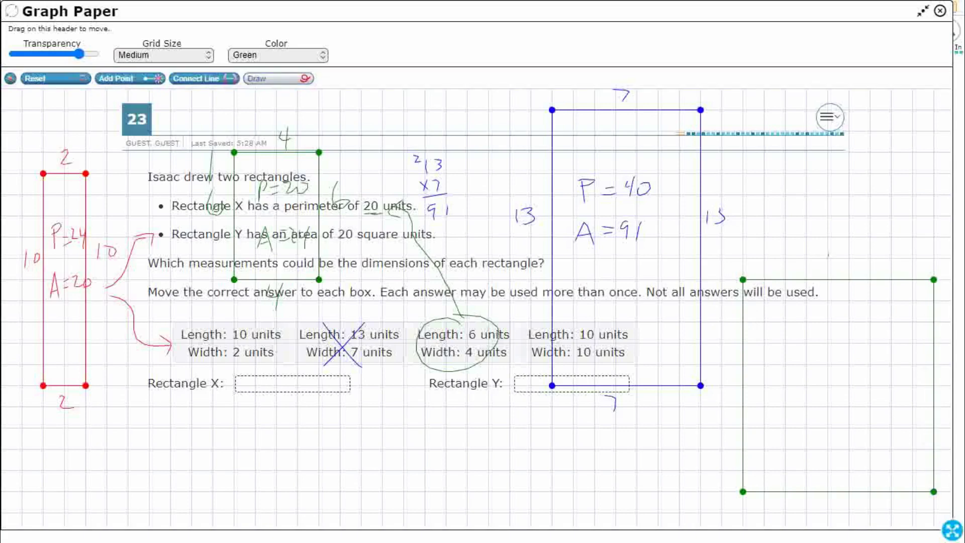
{"action": "left_click_drag", "start_coordinate": [829, 254], "coordinate": [827, 267]}
{"action": "left_click_drag", "start_coordinate": [842, 255], "coordinate": [844, 255]}
{"action": "left_click_drag", "start_coordinate": [722, 410], "coordinate": [707, 429]}
- Write P = 40 and A = 100 inside the large green rectangle
{"action": "mouse_move", "coordinate": [799, 334]}
{"action": "left_mouse_down"}
{"action": "mouse_move", "coordinate": [798, 360]}
{"action": "mouse_move", "coordinate": [797, 349]}
{"action": "mouse_move", "coordinate": [849, 349]}
{"action": "left_mouse_up"}
{"action": "mouse_move", "coordinate": [850, 338]}
{"action": "left_mouse_down"}
{"action": "mouse_move", "coordinate": [849, 358]}
{"action": "mouse_move", "coordinate": [859, 350]}
{"action": "left_mouse_up"}
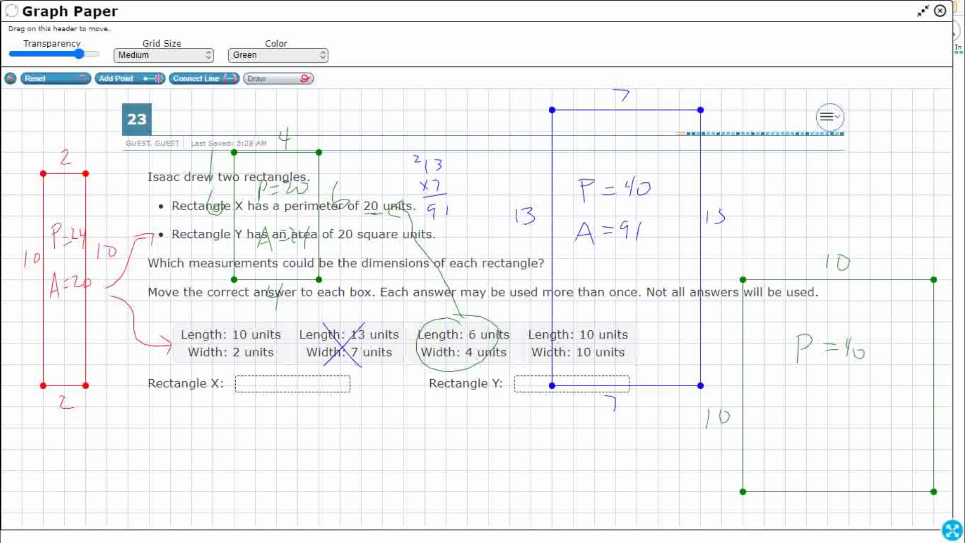
{"action": "mouse_move", "coordinate": [782, 413]}
{"action": "left_mouse_down"}
{"action": "mouse_move", "coordinate": [793, 389]}
{"action": "mouse_move", "coordinate": [800, 412]}
{"action": "left_mouse_up"}
{"action": "mouse_move", "coordinate": [782, 406]}
{"action": "left_mouse_down"}
{"action": "mouse_move", "coordinate": [838, 410]}
{"action": "mouse_move", "coordinate": [867, 394]}
{"action": "left_mouse_up"}
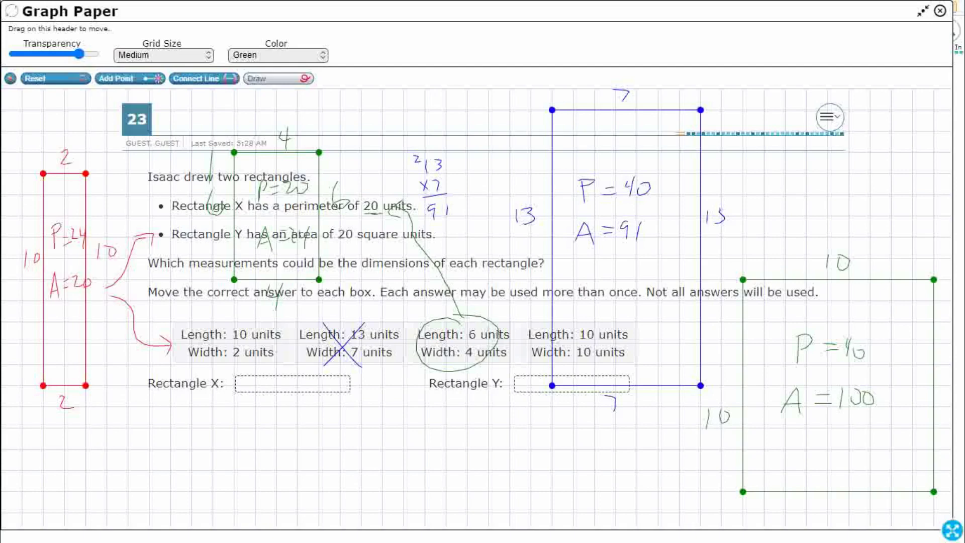